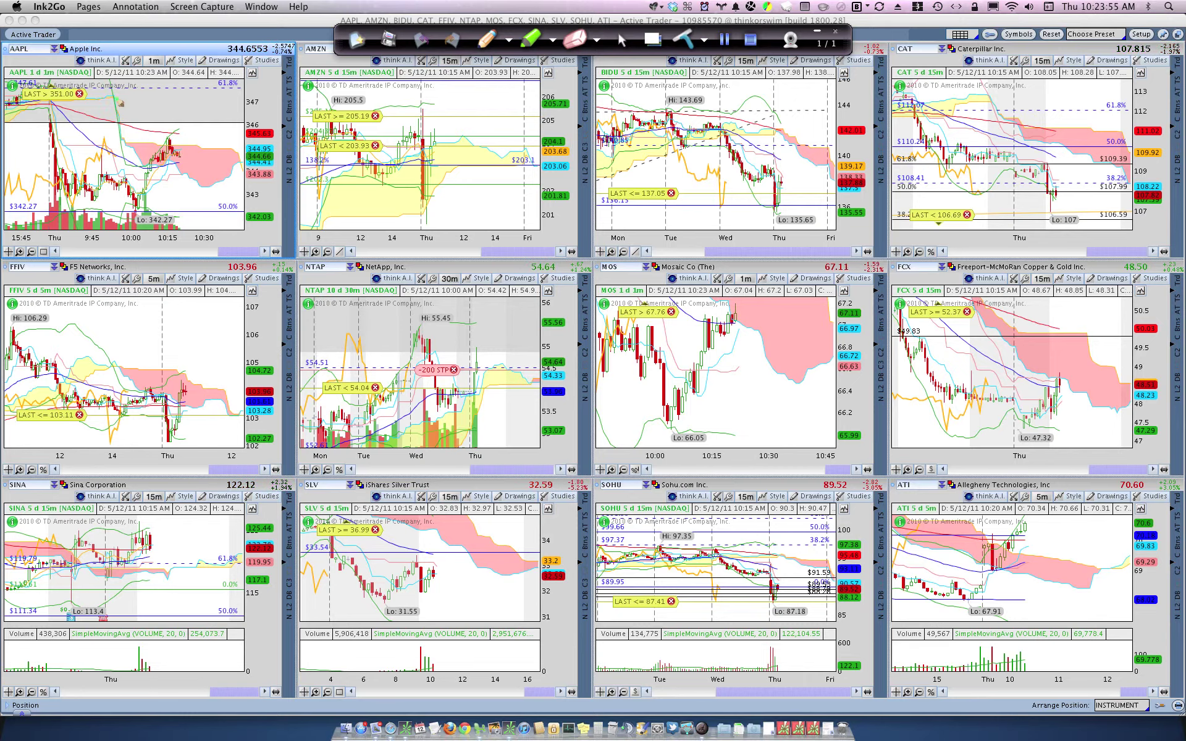
Draw a green line above the AAPL price and a green curve over its latest candles
left_click_drag(130, 107, 202, 108)
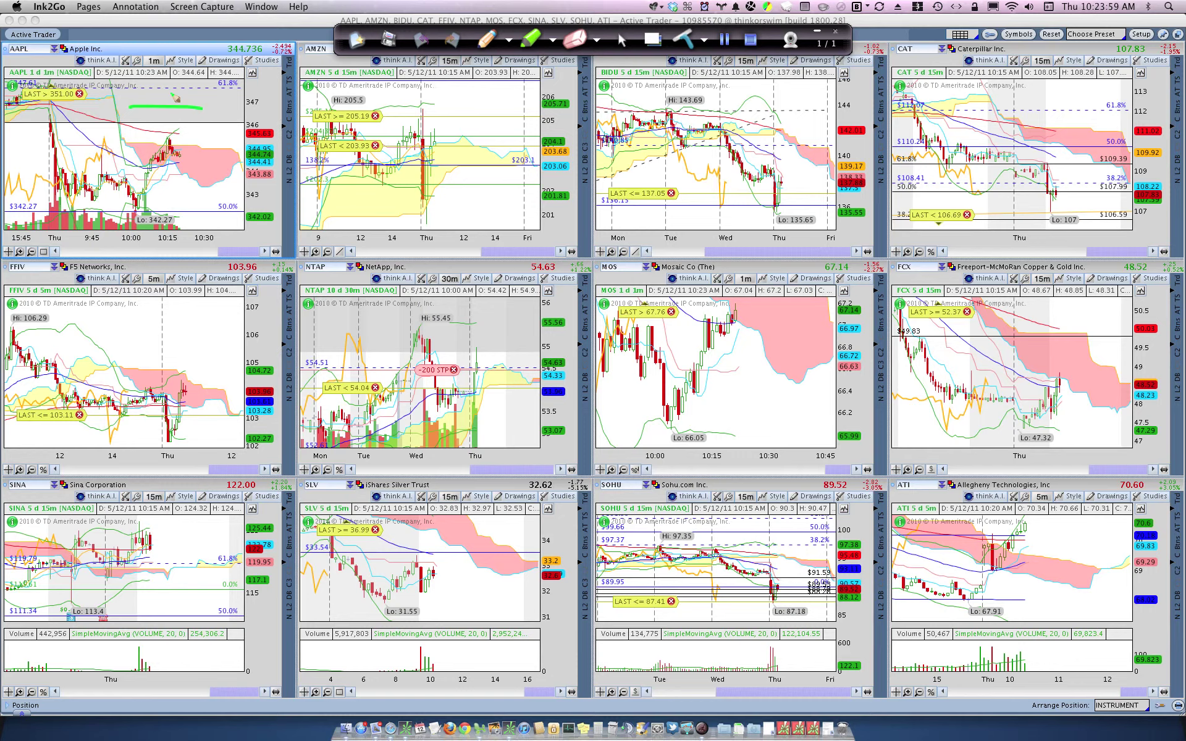
left_click_drag(147, 155, 172, 128)
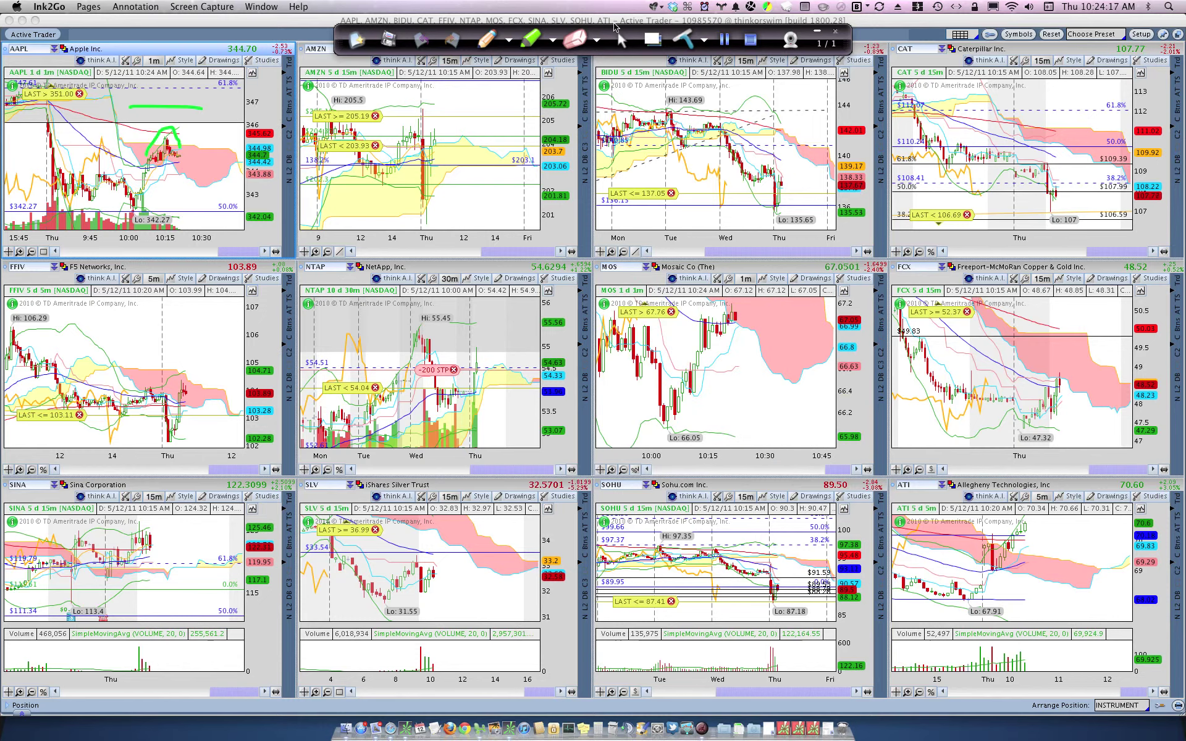
Cycle the NTAP chart through 1-minute and 5-minute bars, settling on 15-minute bars
left_click(620, 38)
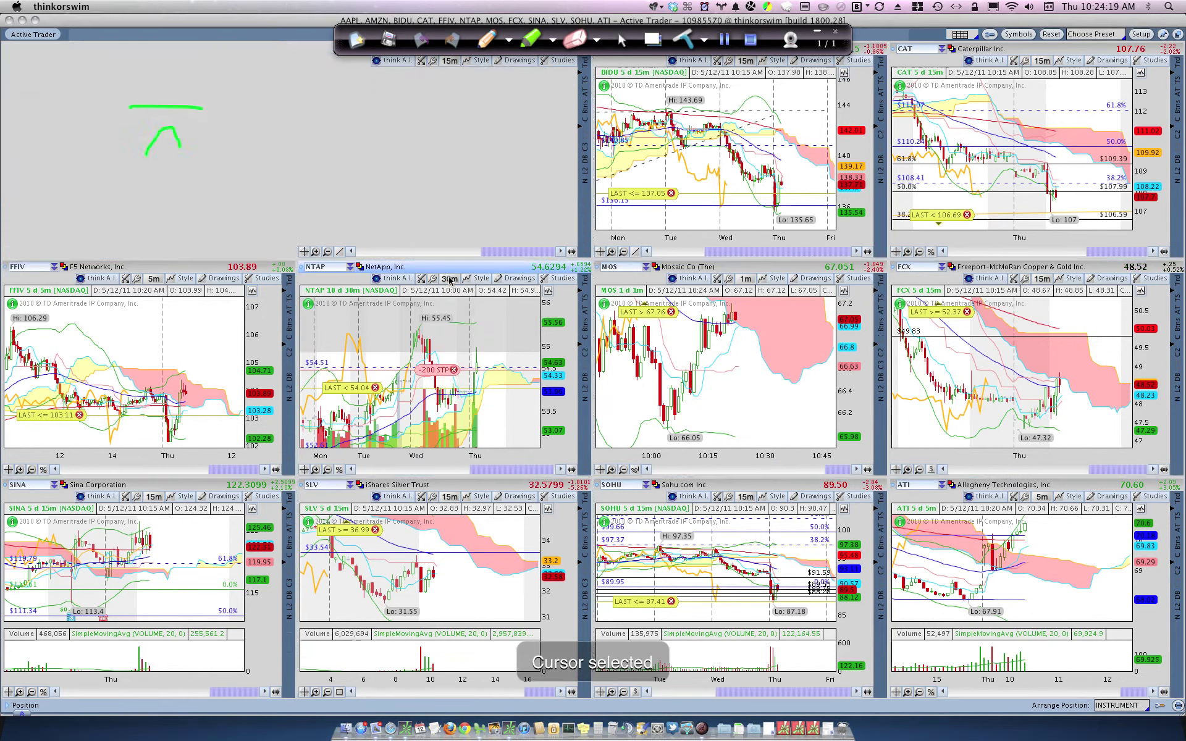
left_click(450, 280)
left_click(461, 328)
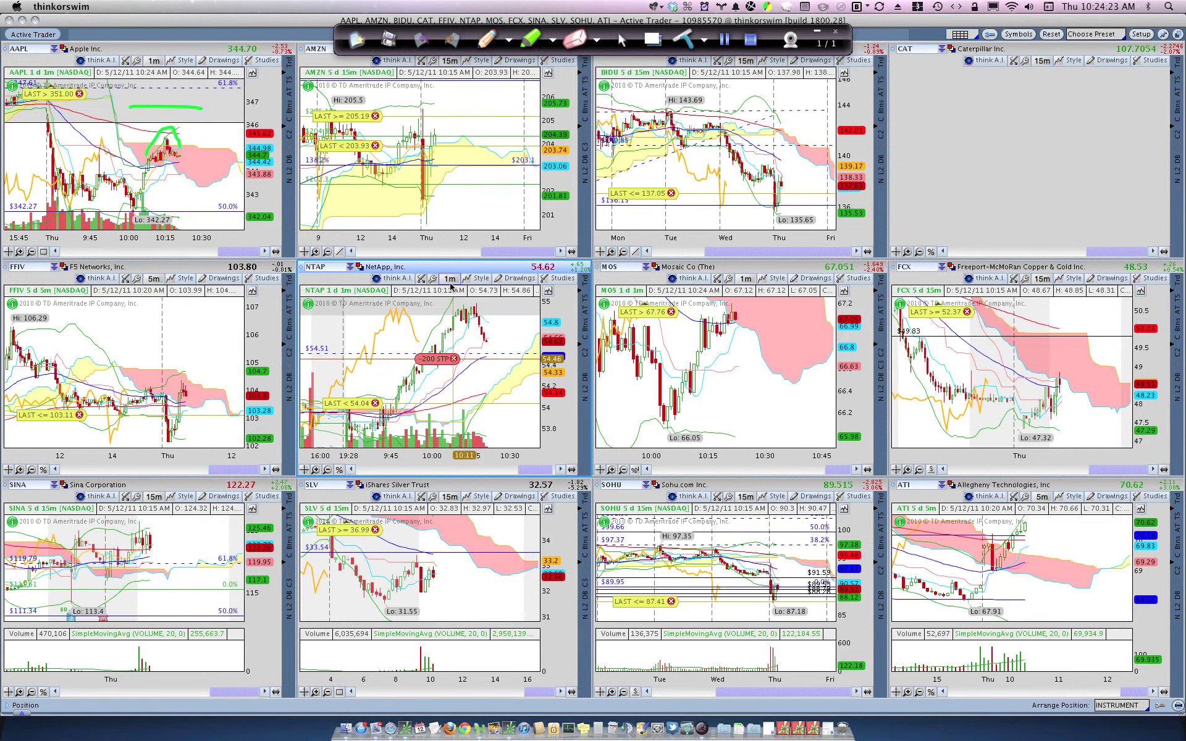
left_click(449, 280)
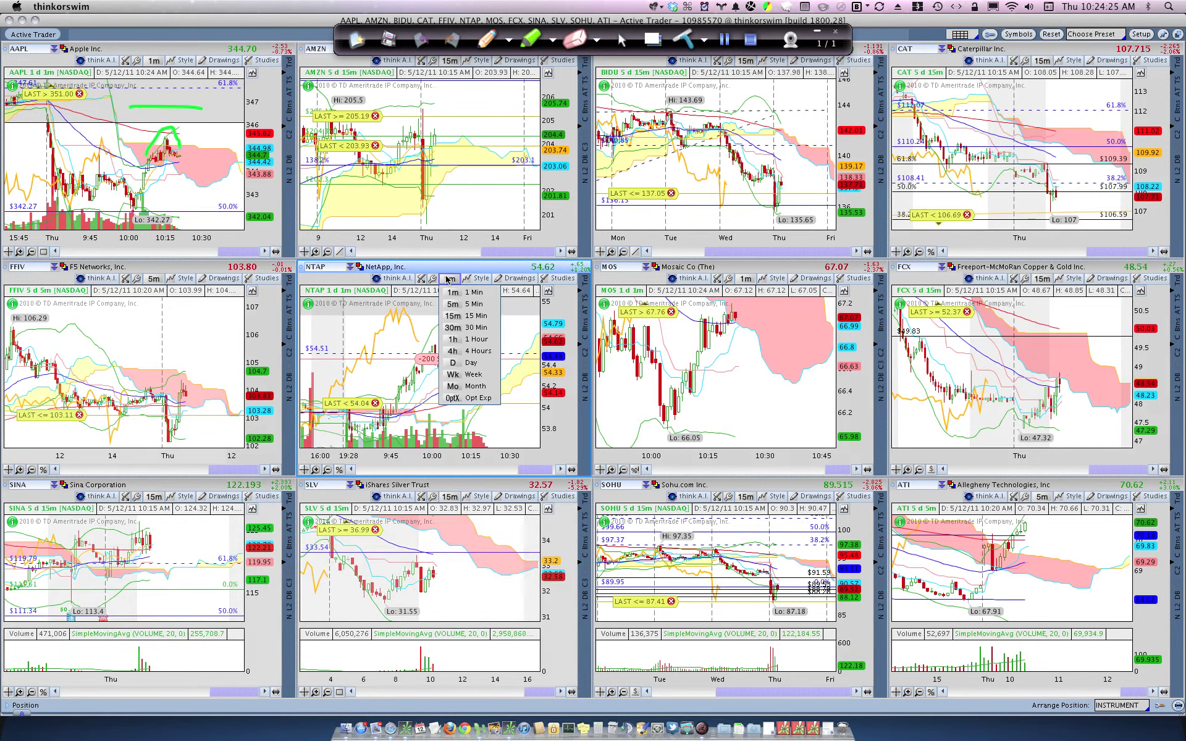
left_click(454, 304)
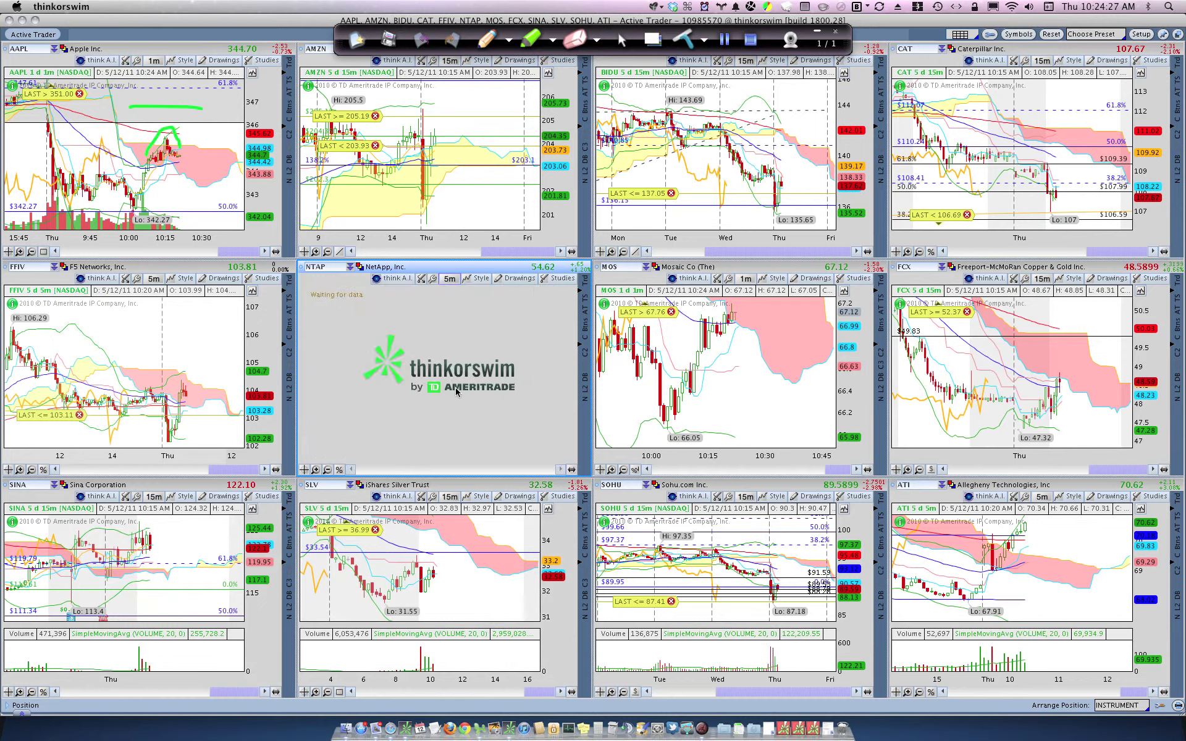
left_click(450, 281)
left_click(452, 315)
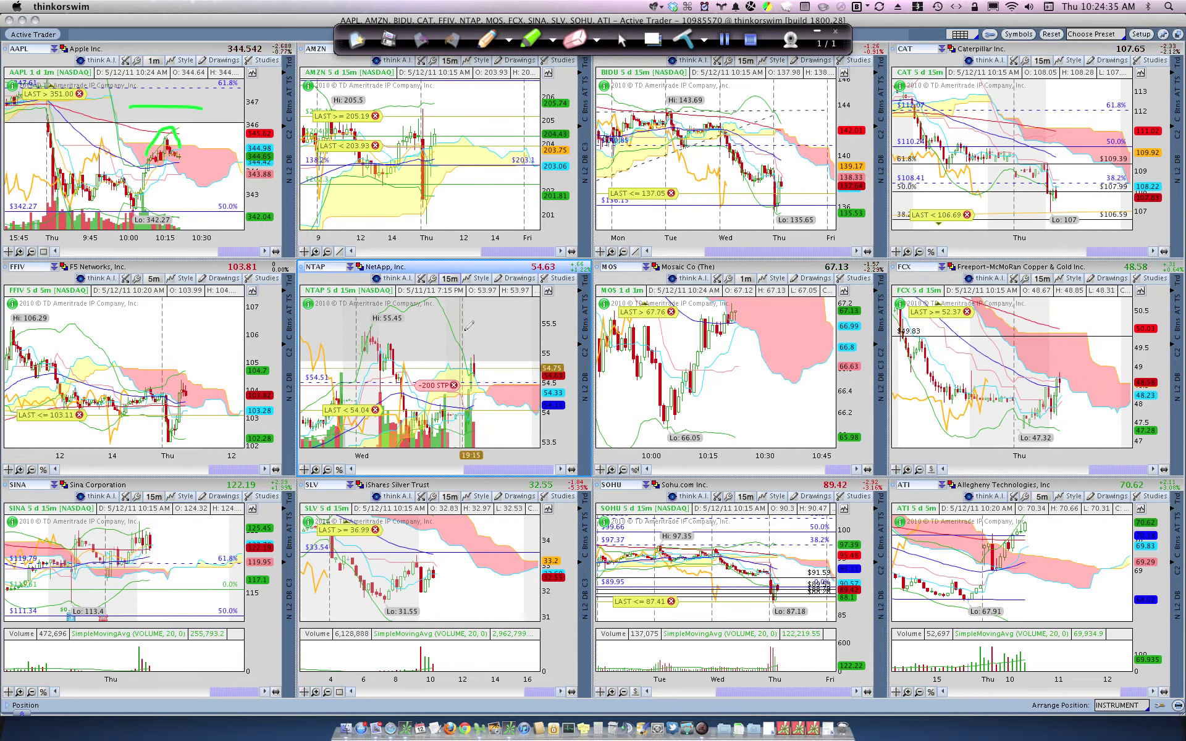
left_click(488, 44)
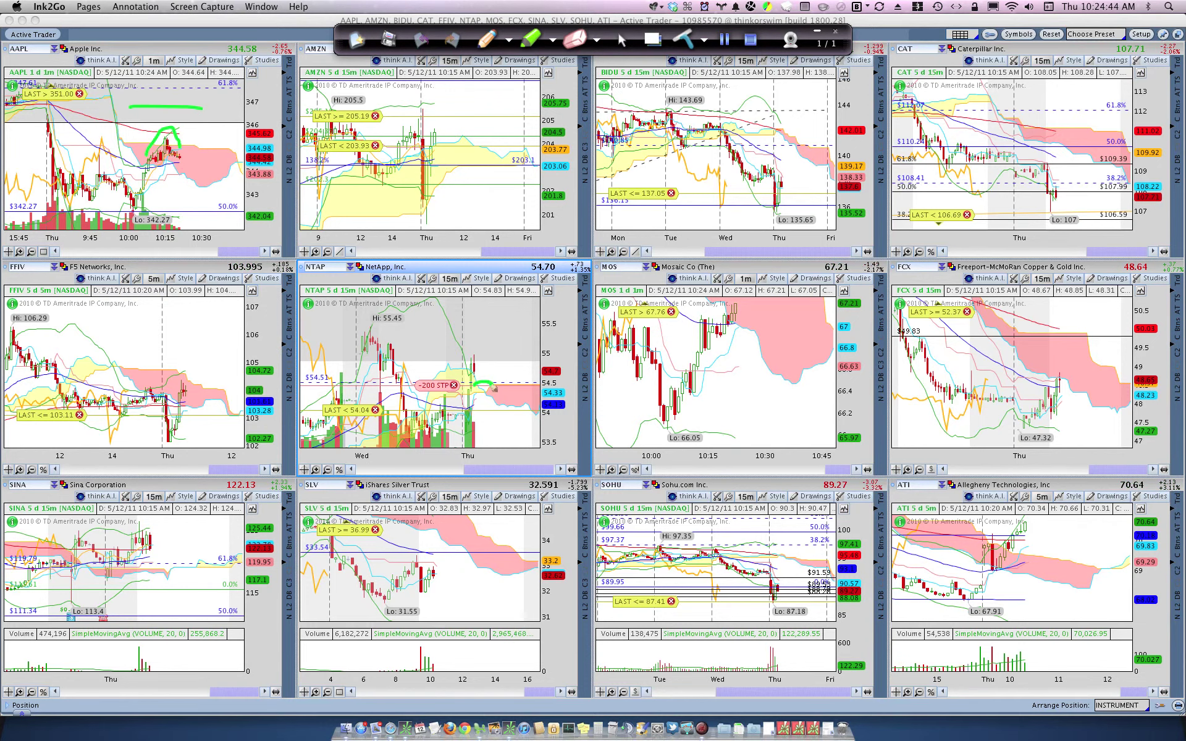
Circle the latest NTAP price in green and draw a green arc over the recent MOS candles
left_click_drag(495, 388, 477, 384)
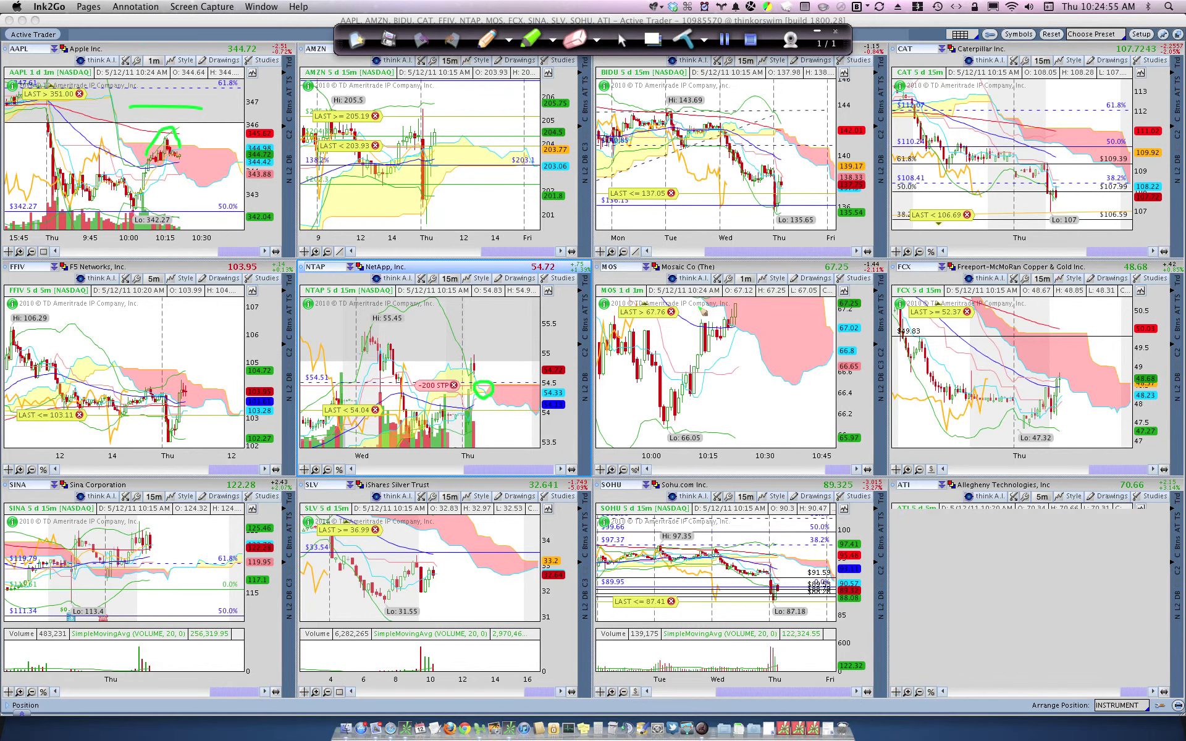
mouse_move(705, 309)
left_mouse_down()
mouse_move(734, 298)
mouse_move(759, 334)
left_mouse_up()
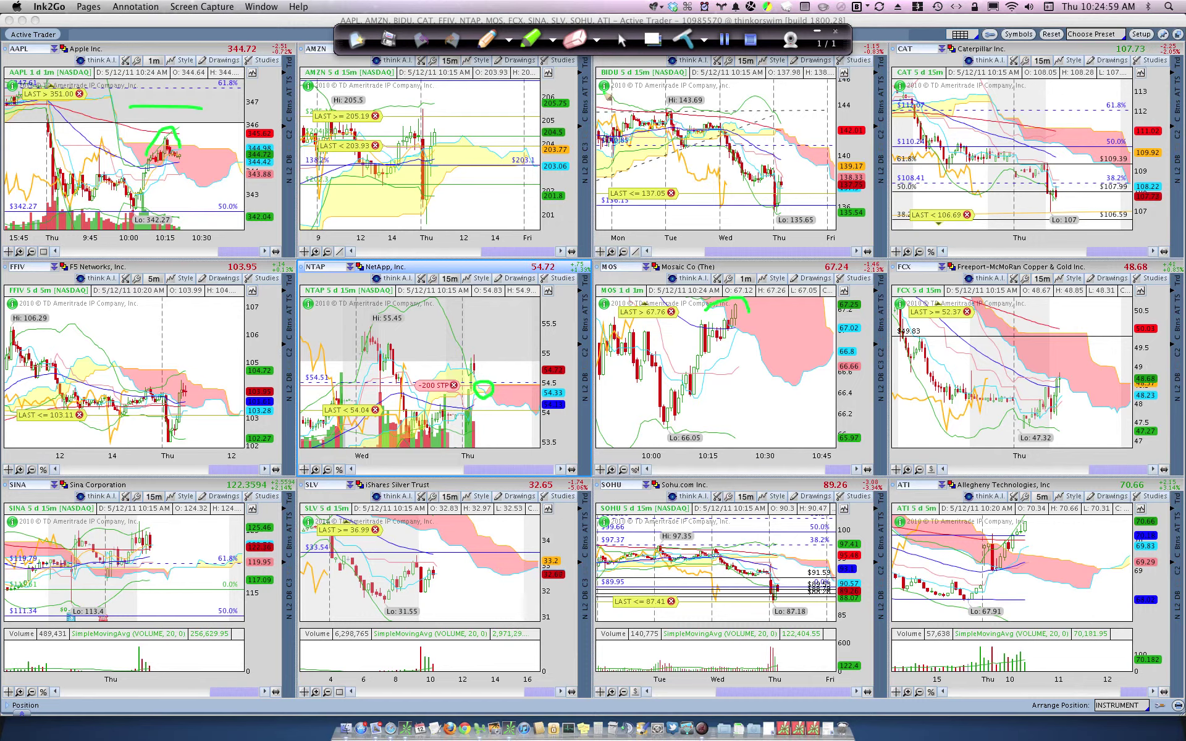
Switch MOS to 5-minute, then back to 1-minute bars, and zoom into 10:19–10:34
left_click(622, 40)
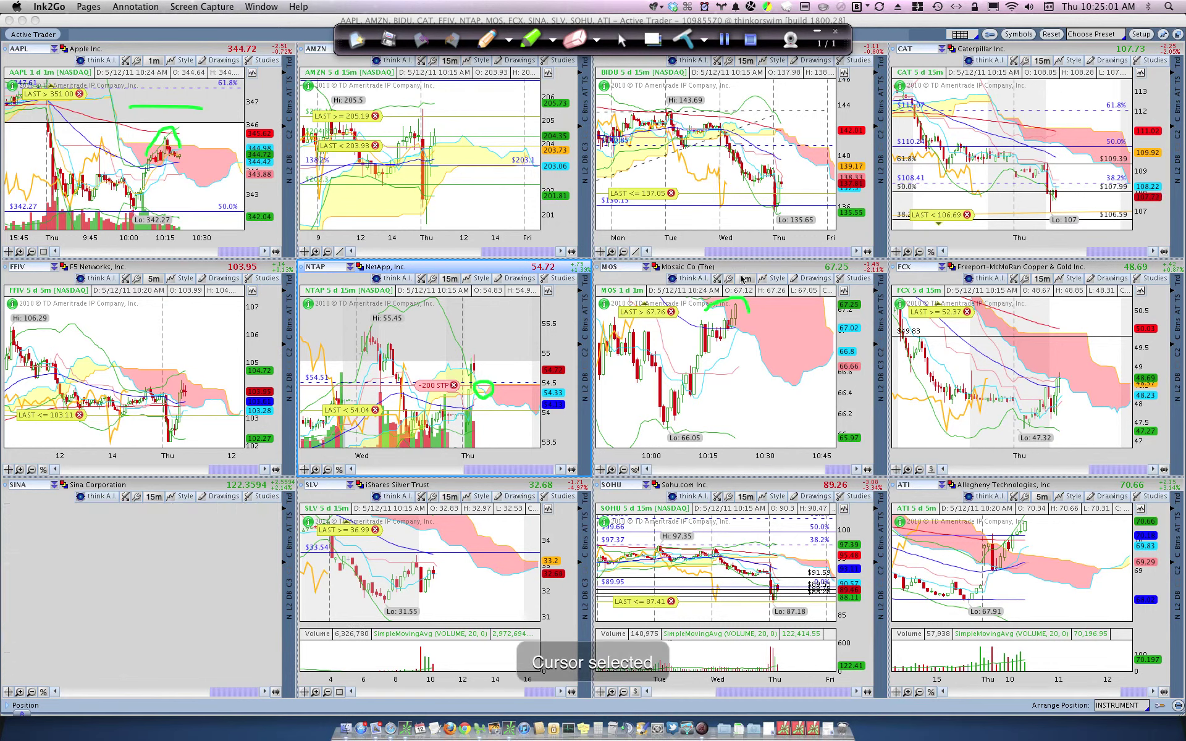
left_click(746, 279)
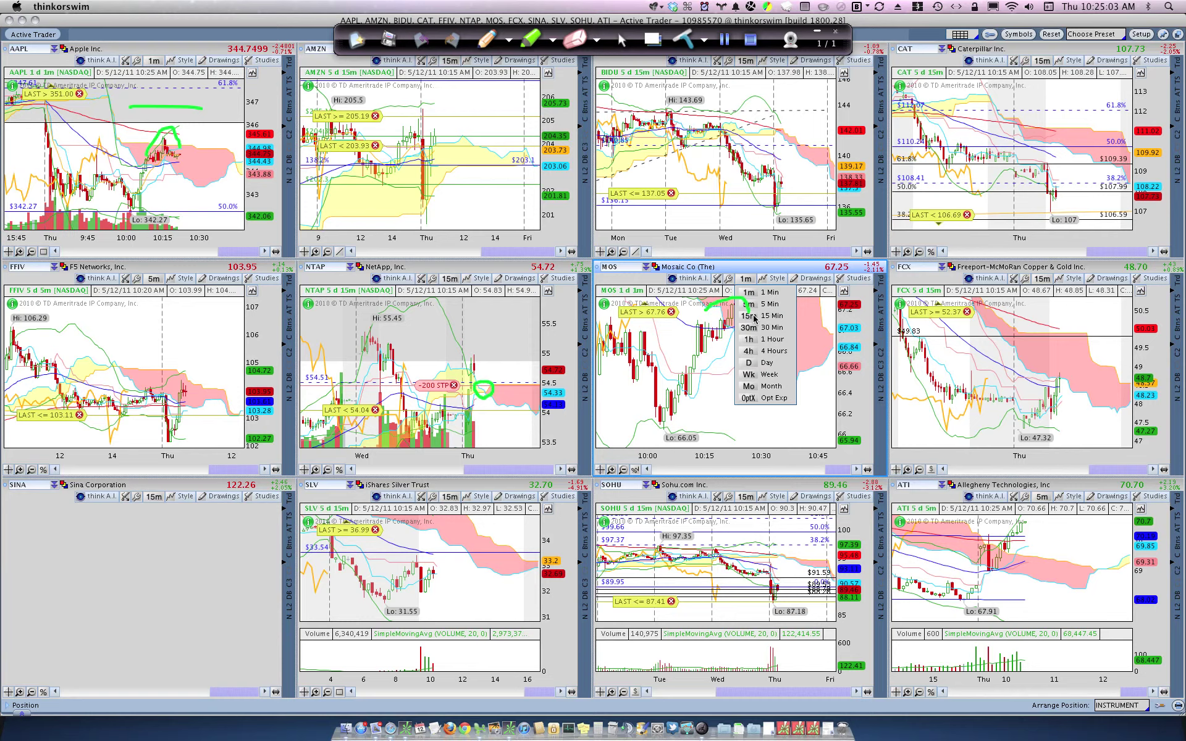
left_click(757, 304)
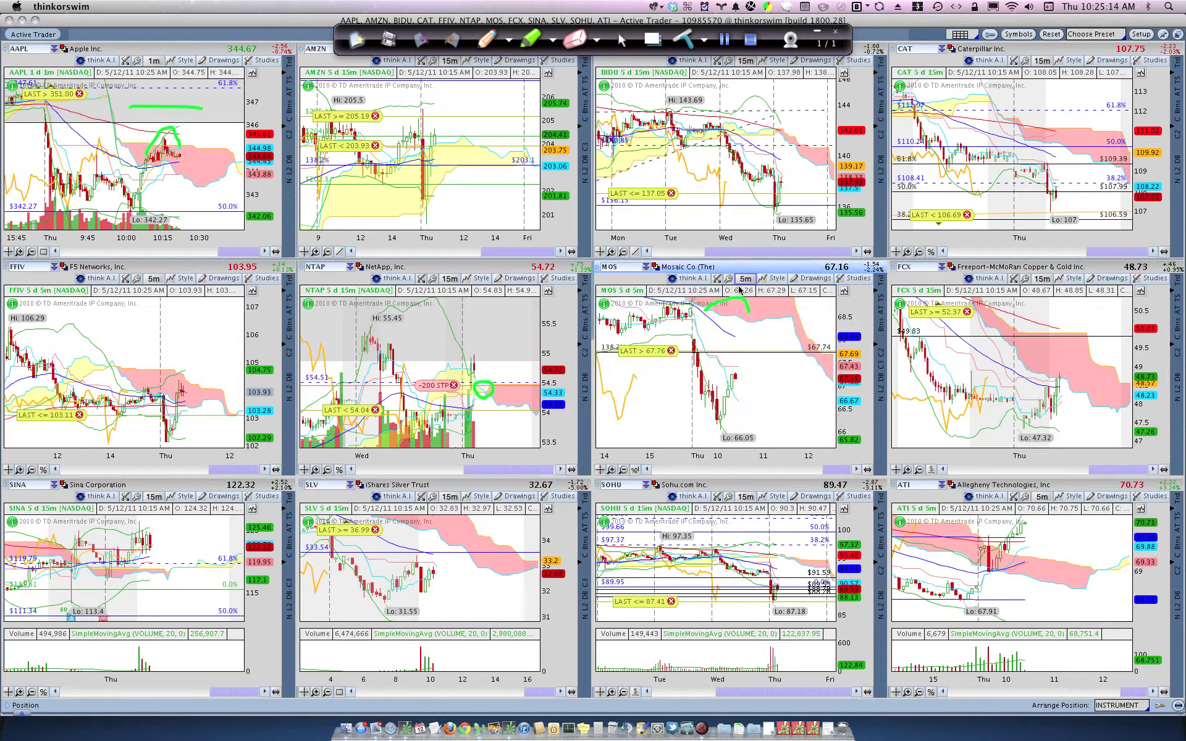
left_click(739, 281)
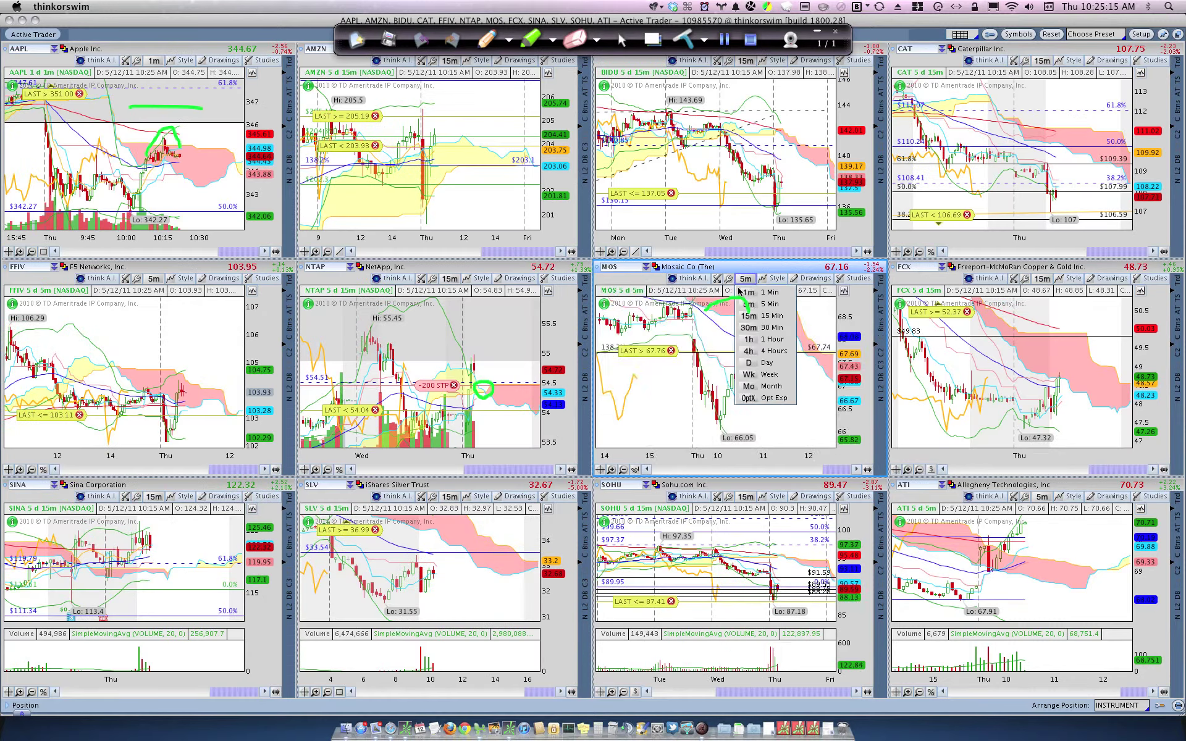
left_click(741, 292)
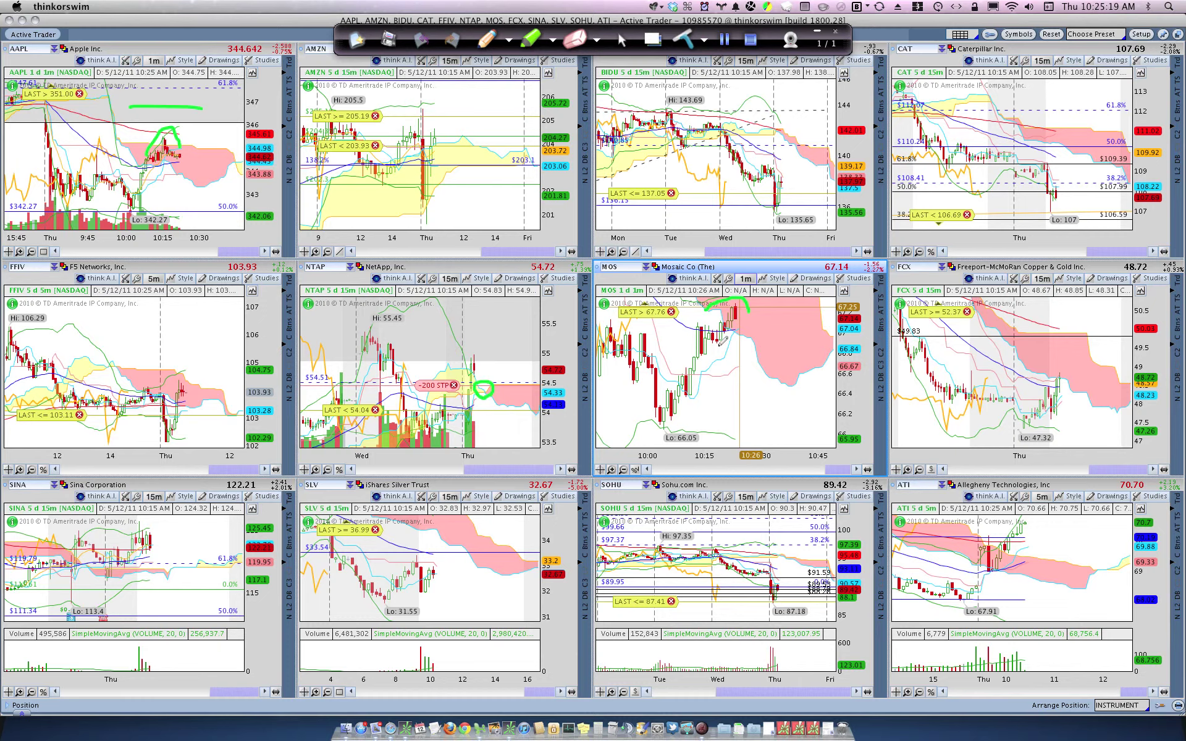
mouse_move(709, 346)
left_mouse_down()
mouse_move(770, 352)
mouse_move(755, 353)
left_mouse_up()
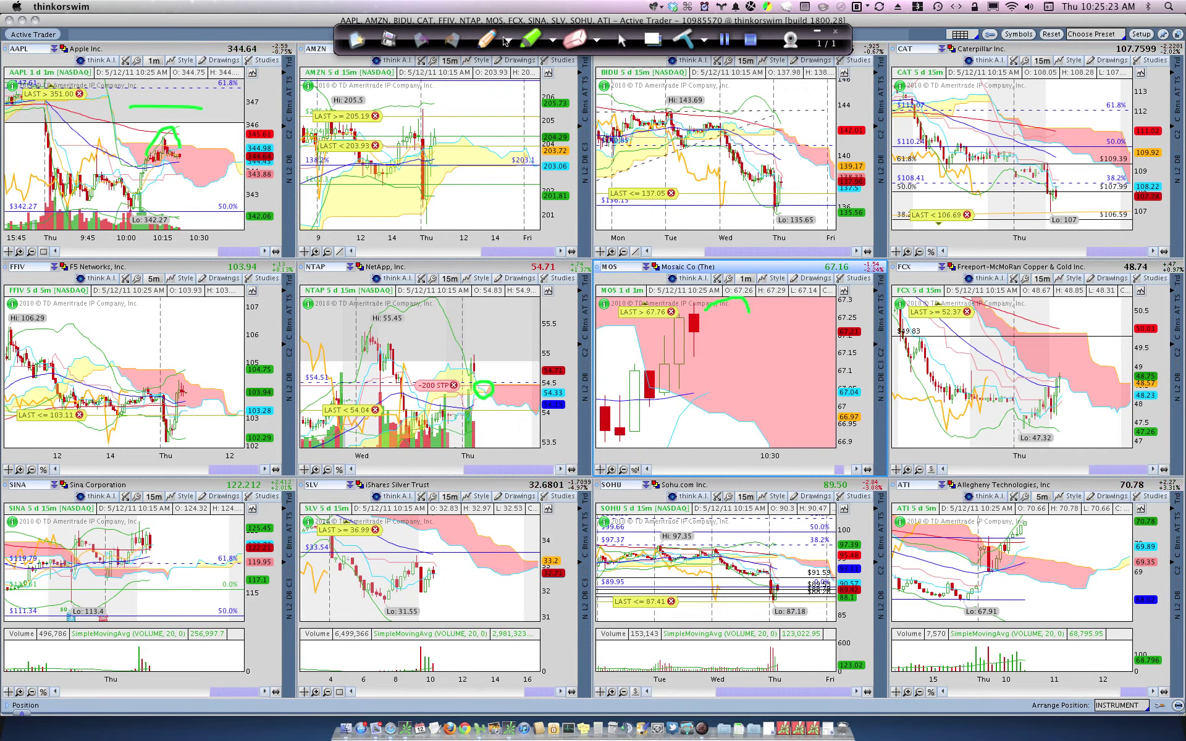
Draw a green support curve under MOS, marks and a level line on FCX, and a falling stroke on SLV
left_click(486, 39)
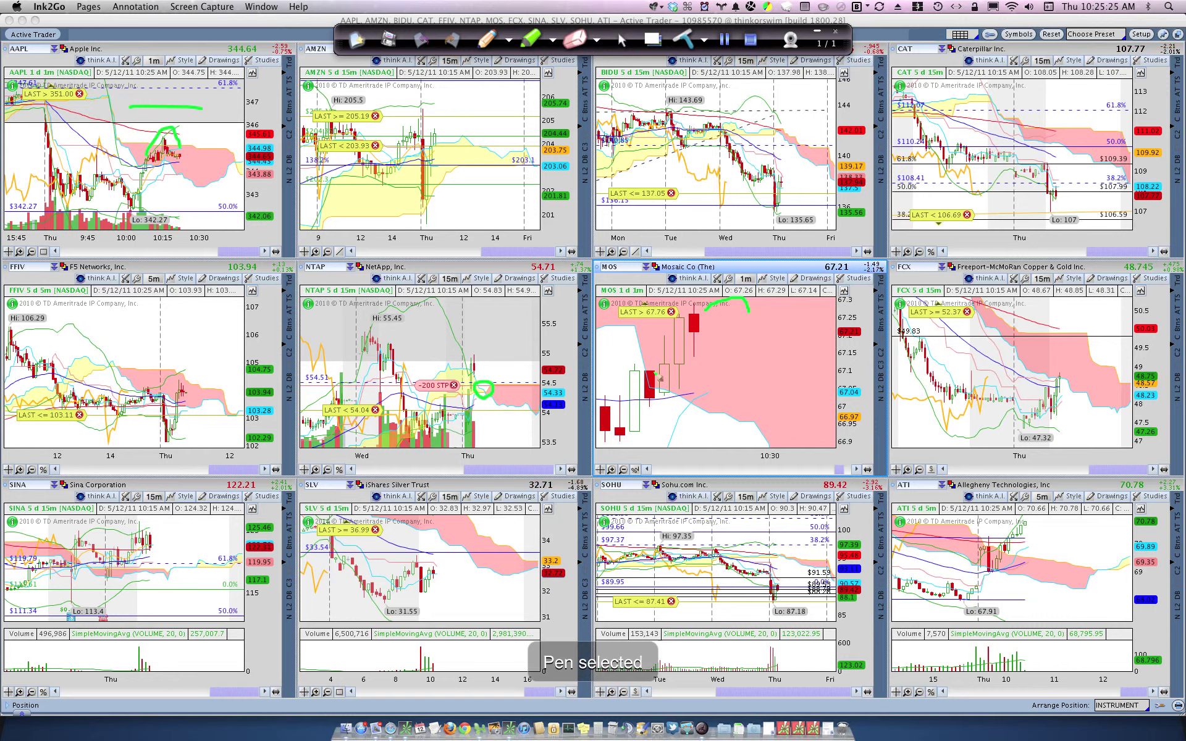
left_click_drag(659, 367, 727, 415)
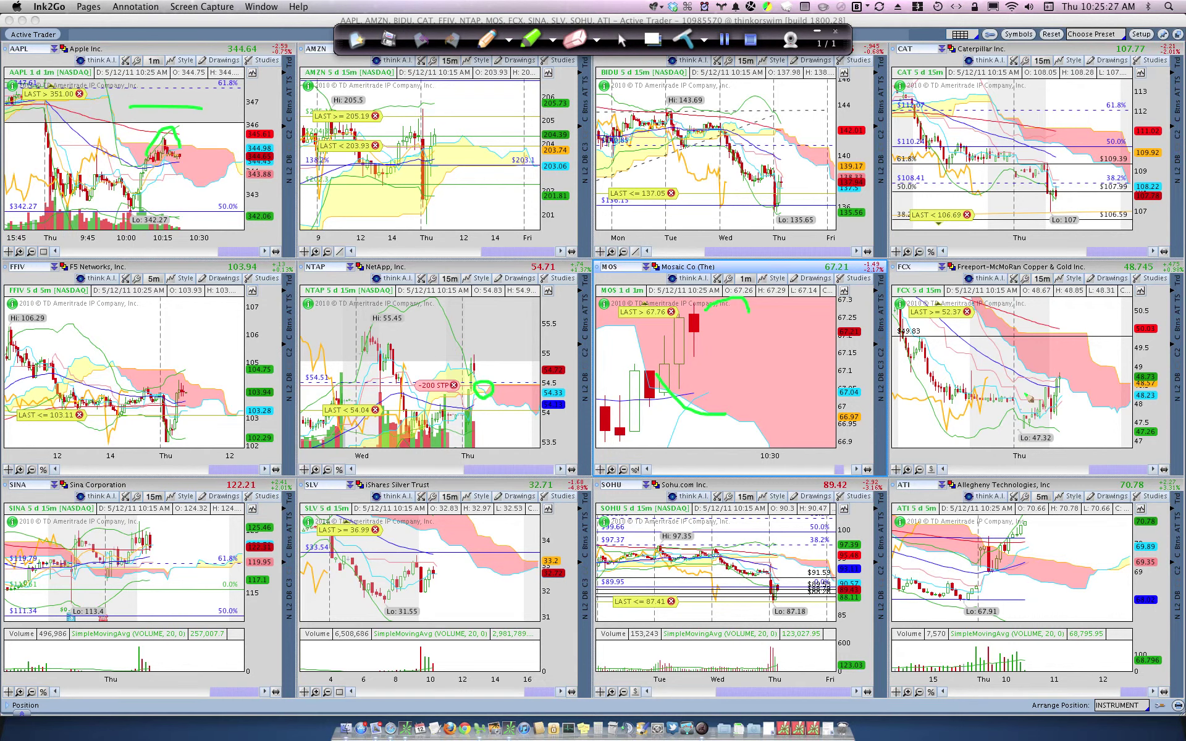
mouse_move(1038, 373)
left_mouse_down()
mouse_move(1061, 353)
mouse_move(1078, 391)
left_mouse_up()
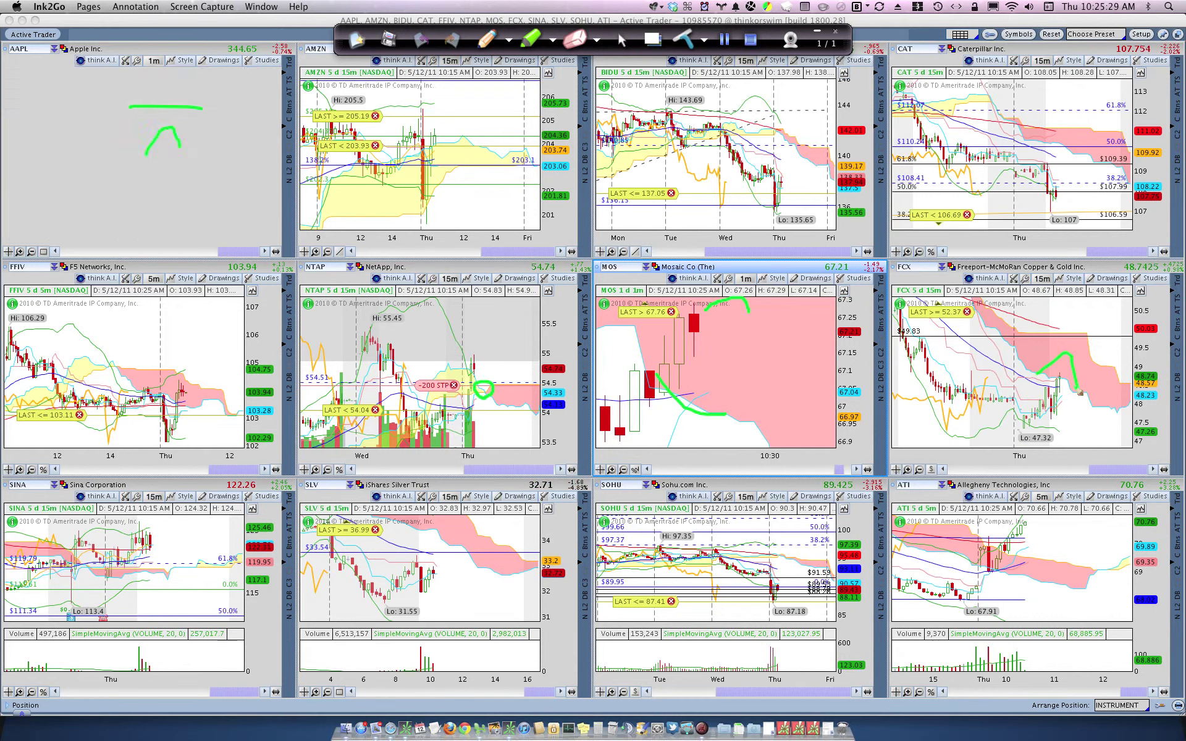
left_click_drag(1044, 273, 1013, 255)
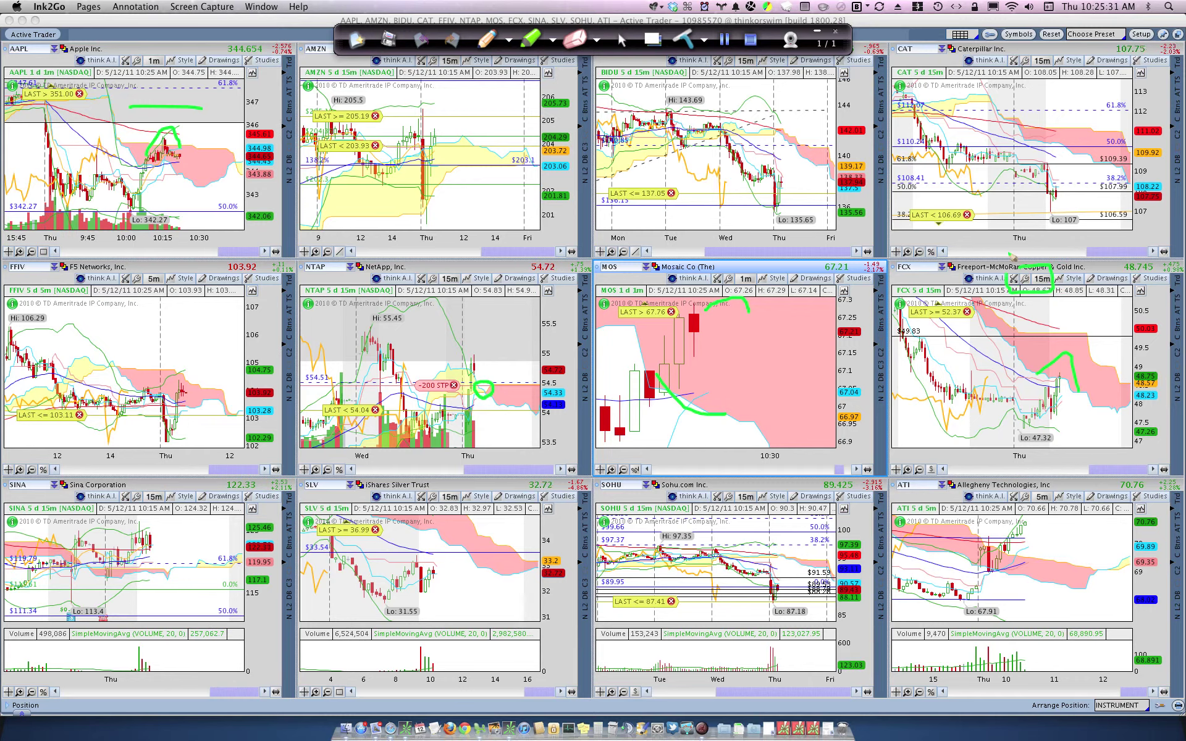
left_click_drag(1017, 373, 1103, 375)
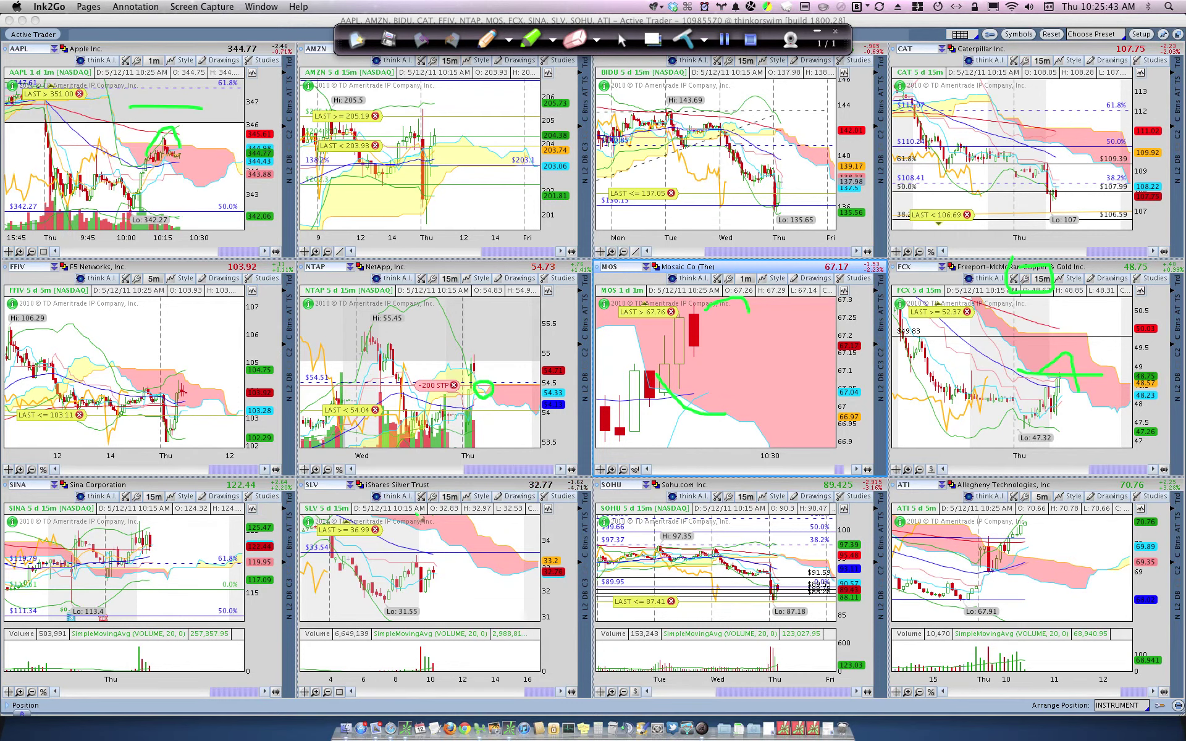
left_click_drag(423, 530, 501, 562)
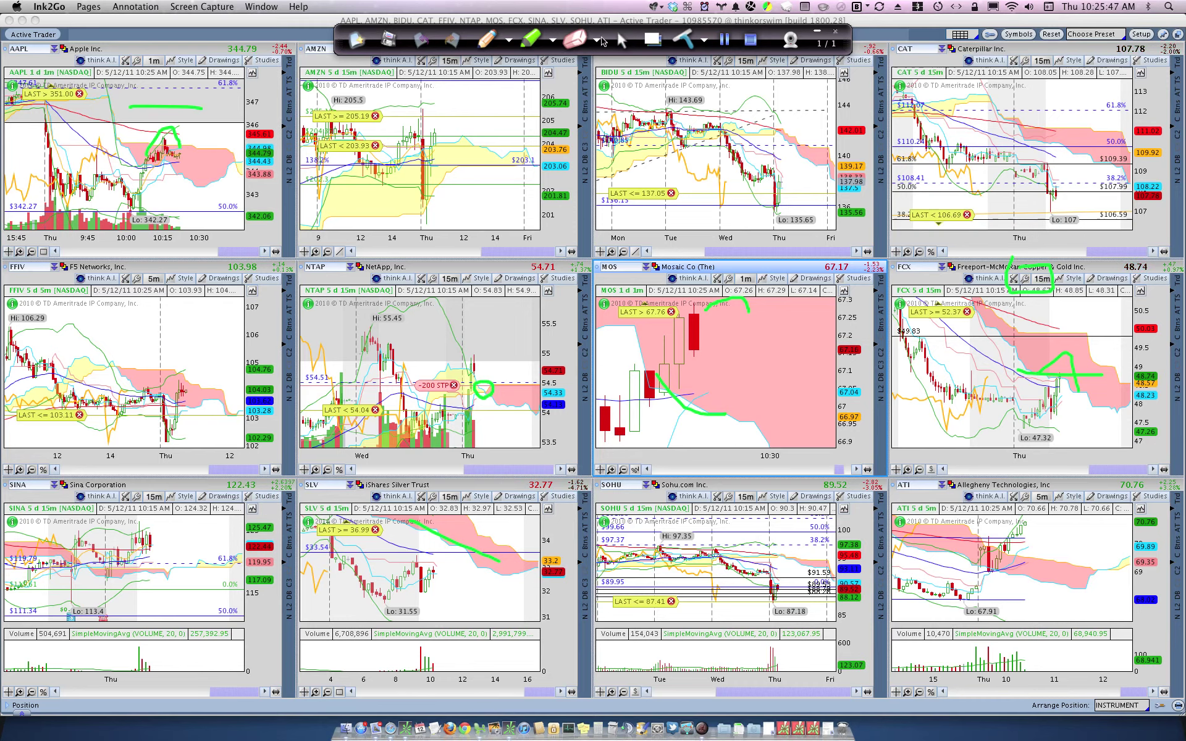
Switch the SLV chart to 5-minute bars, then to 1-minute bars
left_click(620, 40)
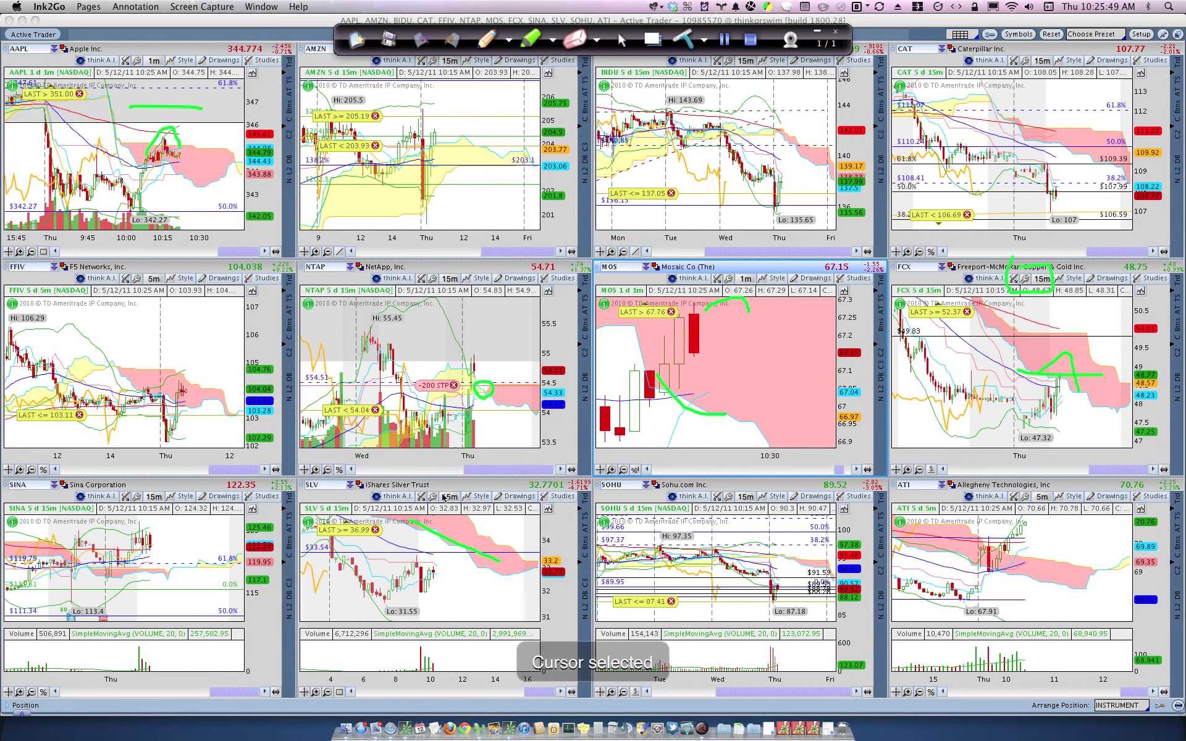
left_click(445, 497)
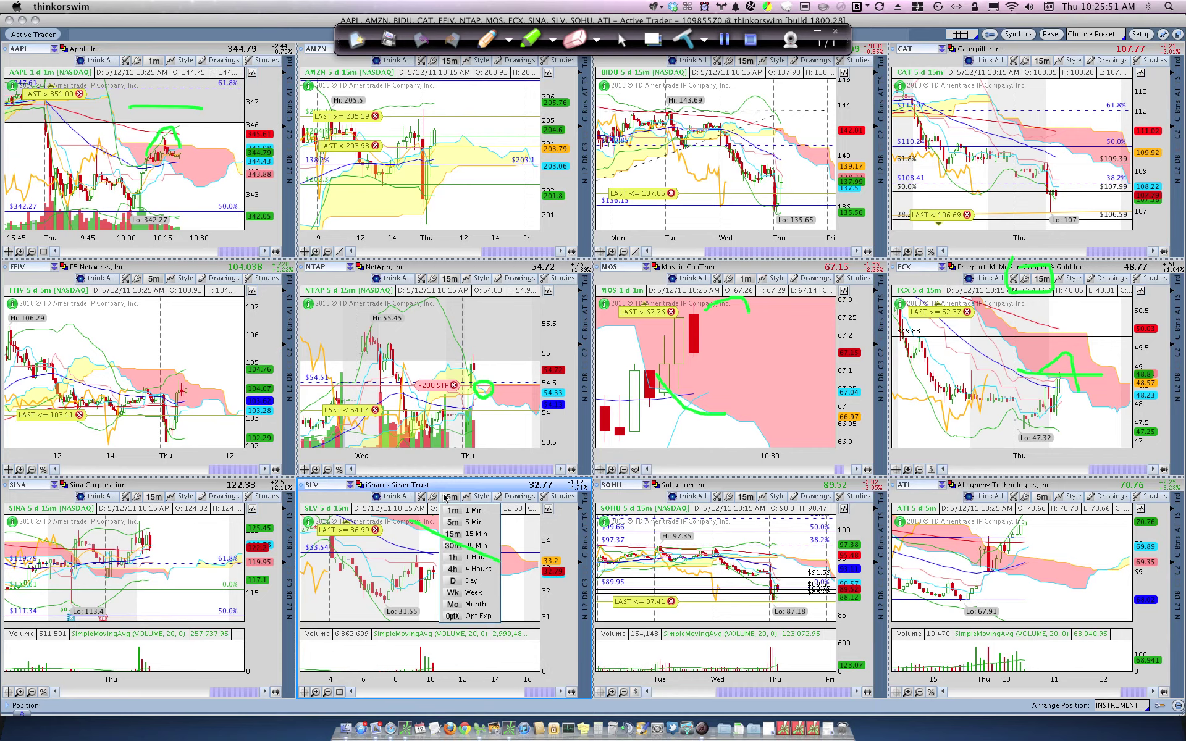
left_click(453, 533)
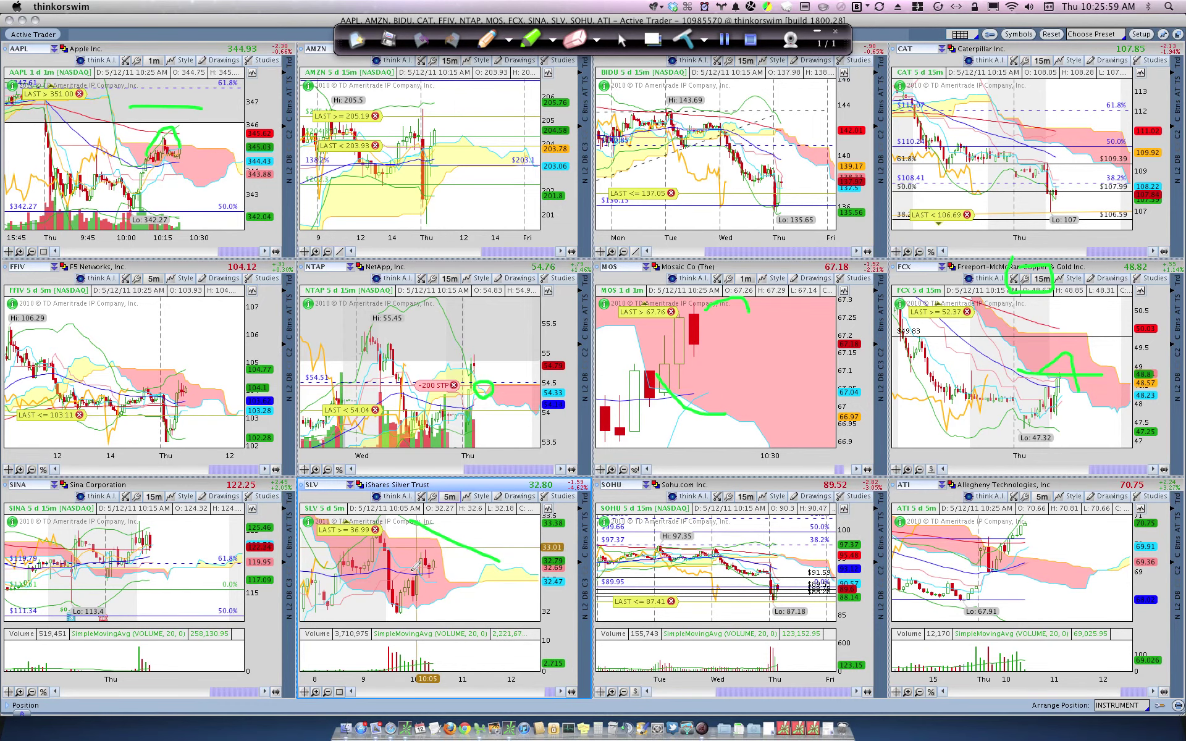
left_click(446, 498)
left_click(449, 510)
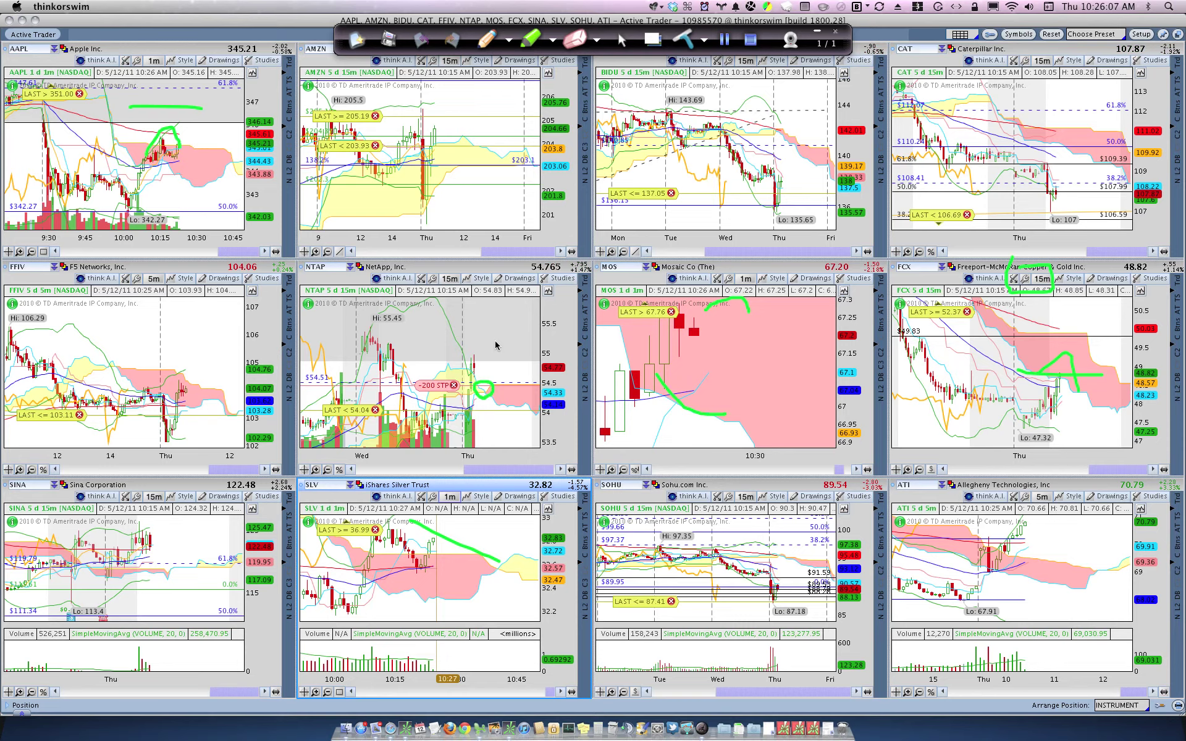
left_click(487, 37)
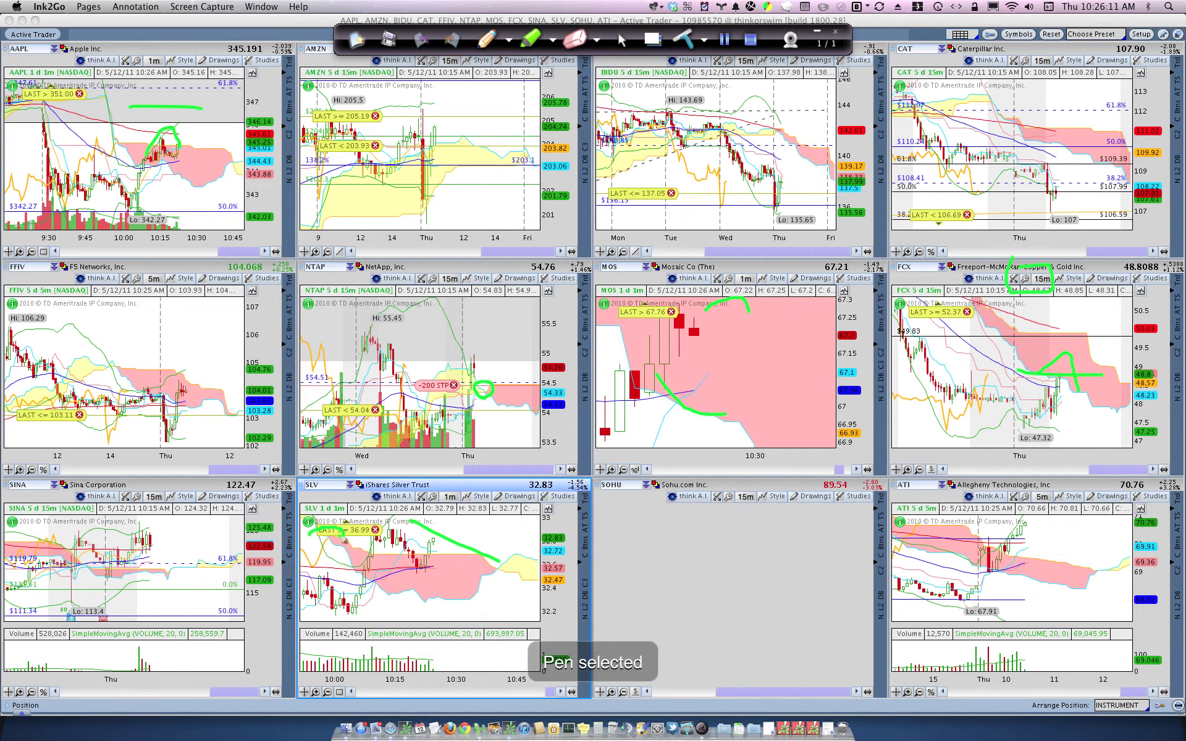
Circle SLV's LAST >= 36.99 label in green and return SLV to 5-minute bars
left_click_drag(315, 530, 308, 541)
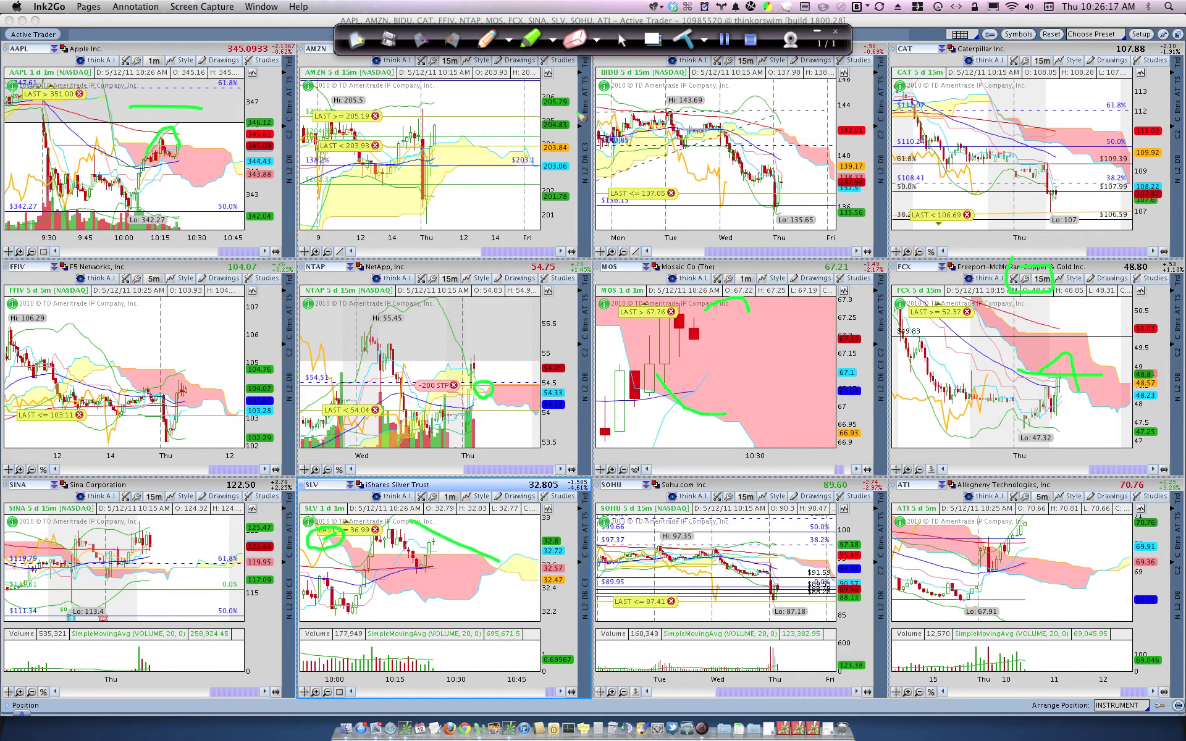
left_click(622, 41)
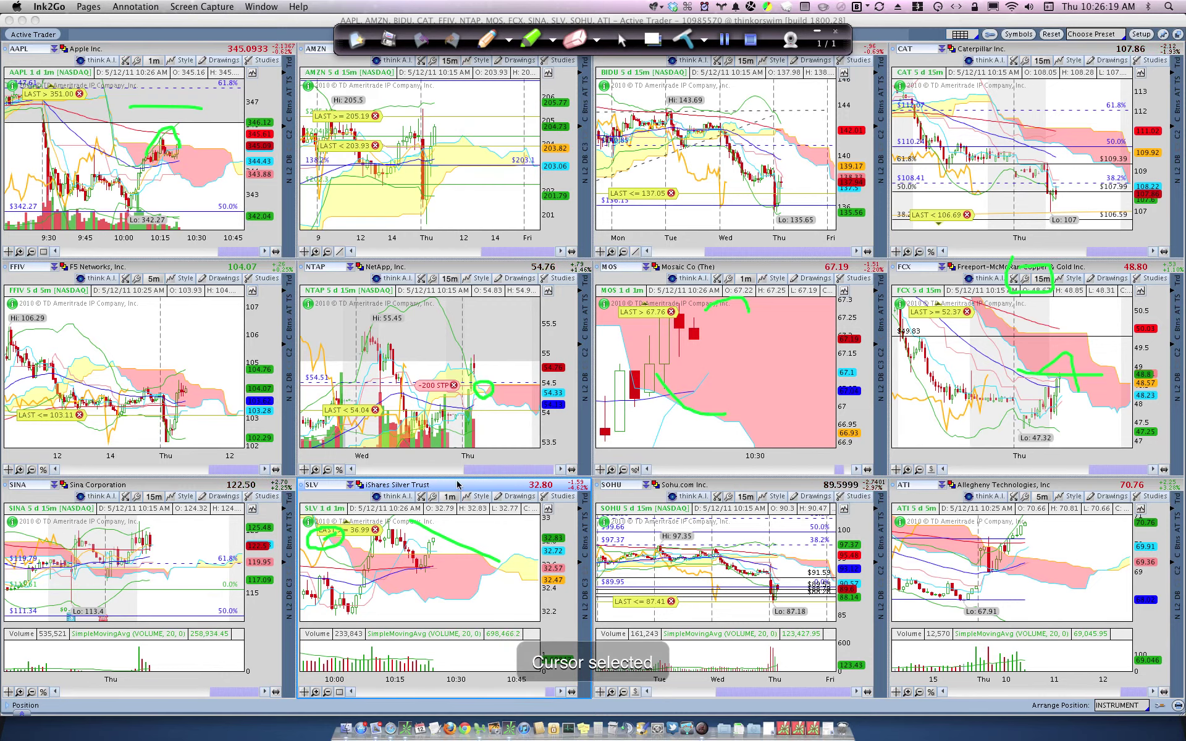
left_click(450, 496)
left_click(450, 497)
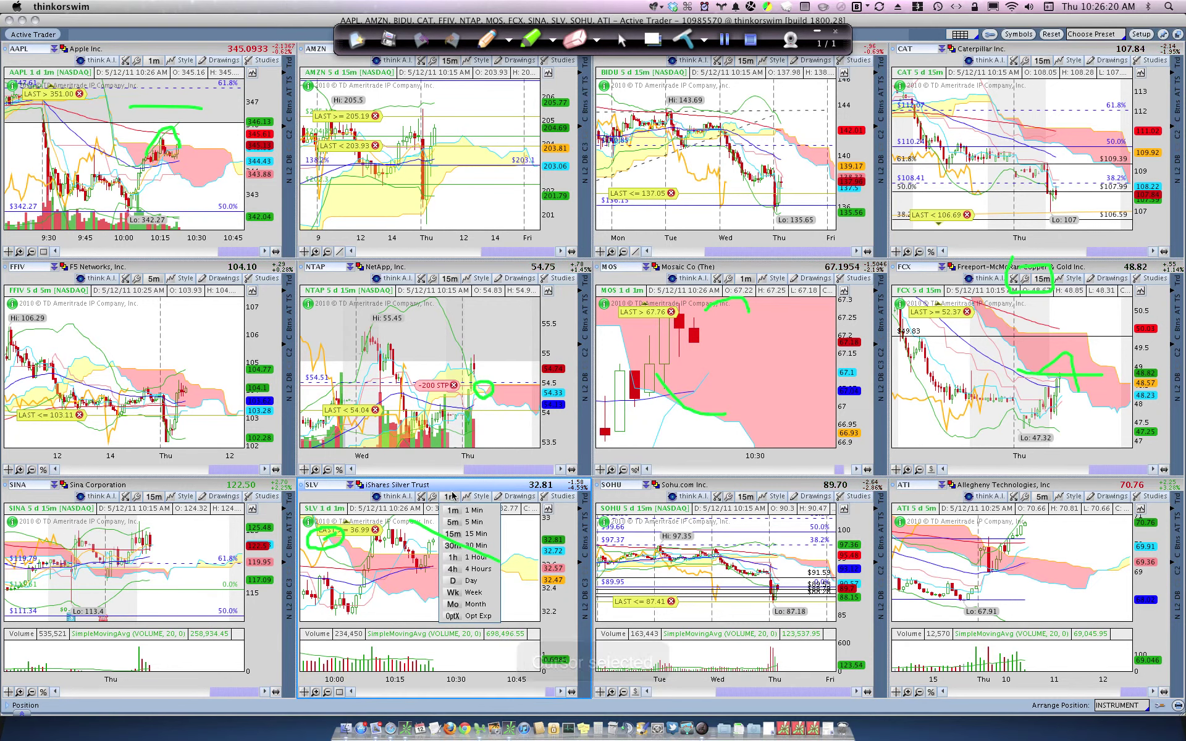
left_click(455, 522)
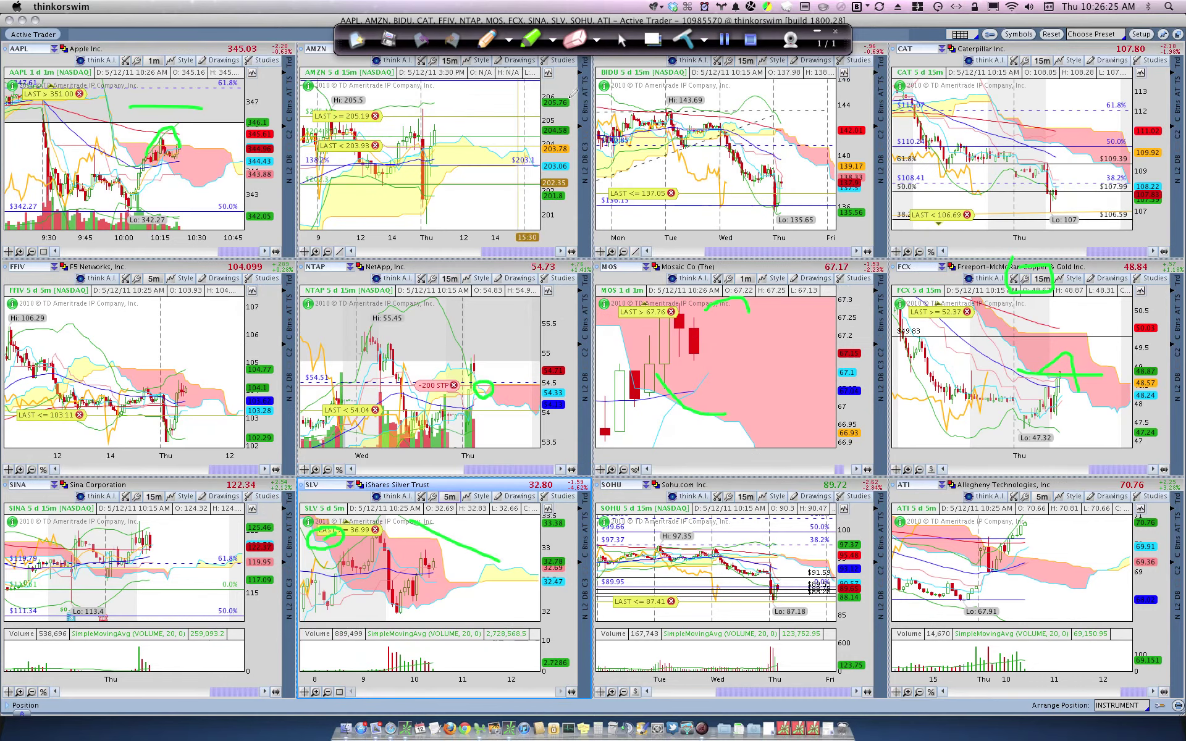
Clear all earlier ink, then draw green resistance, support and cloud marks on the SLV chart
left_click(535, 44)
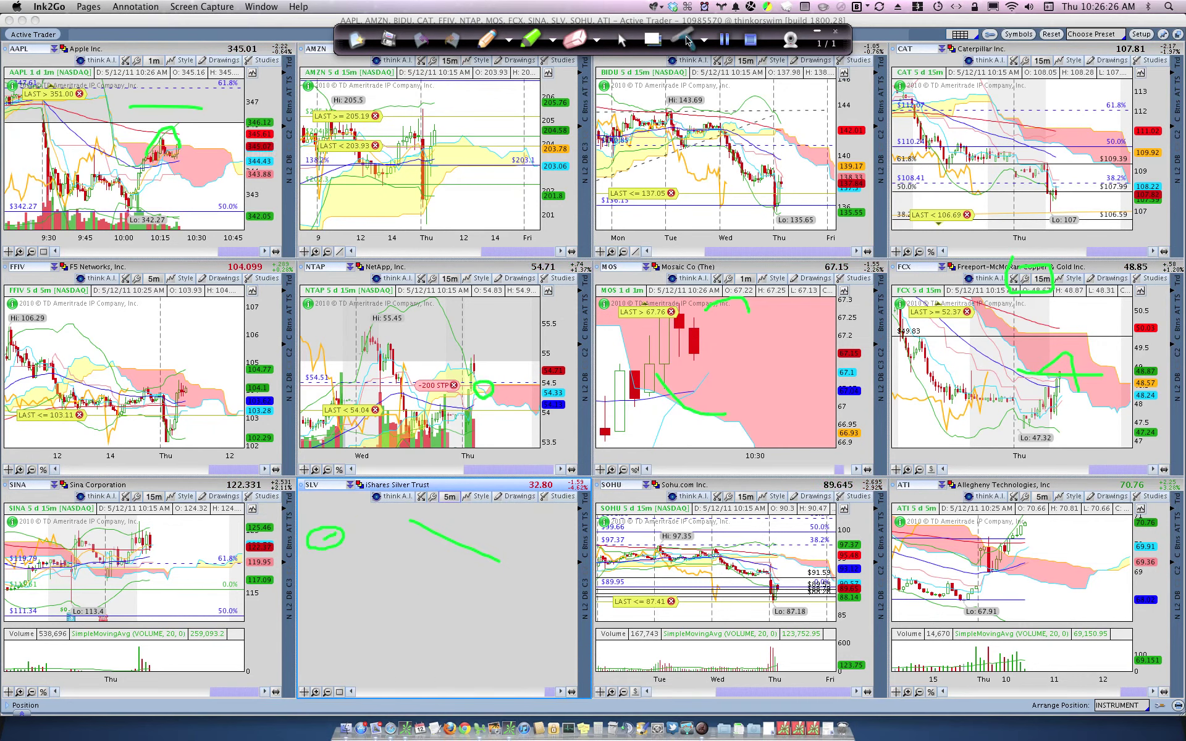
left_click(482, 40)
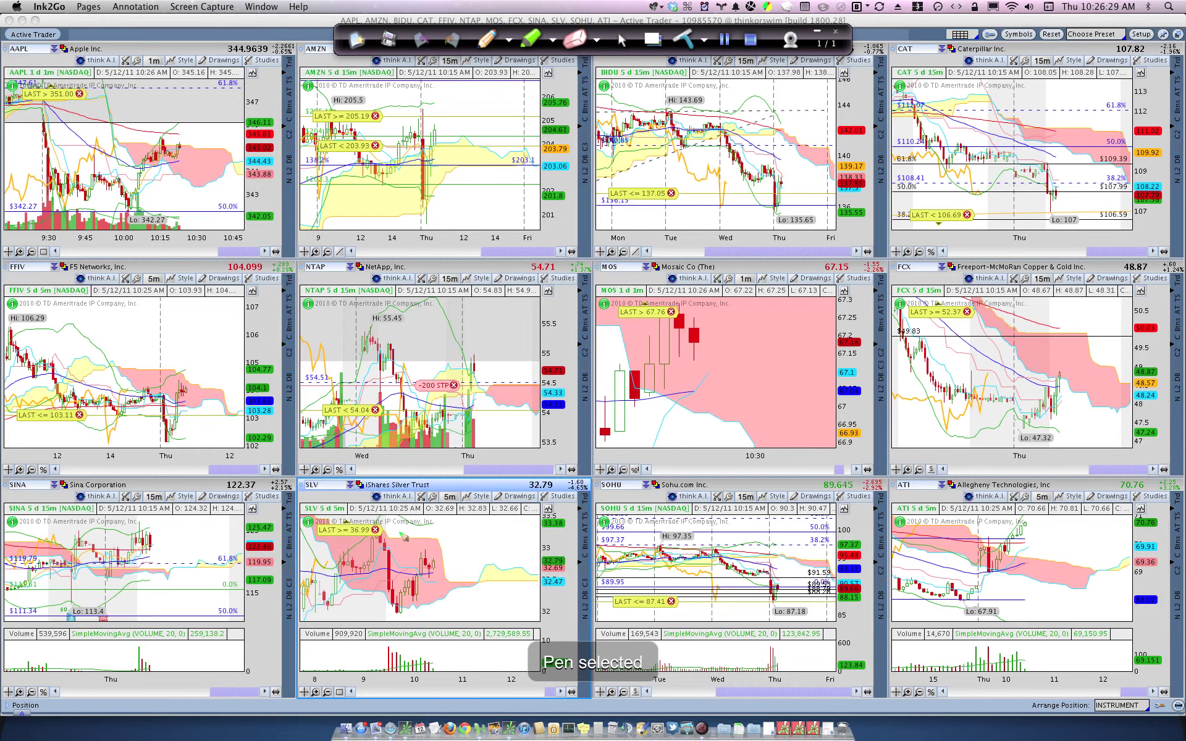
left_click_drag(415, 535, 443, 535)
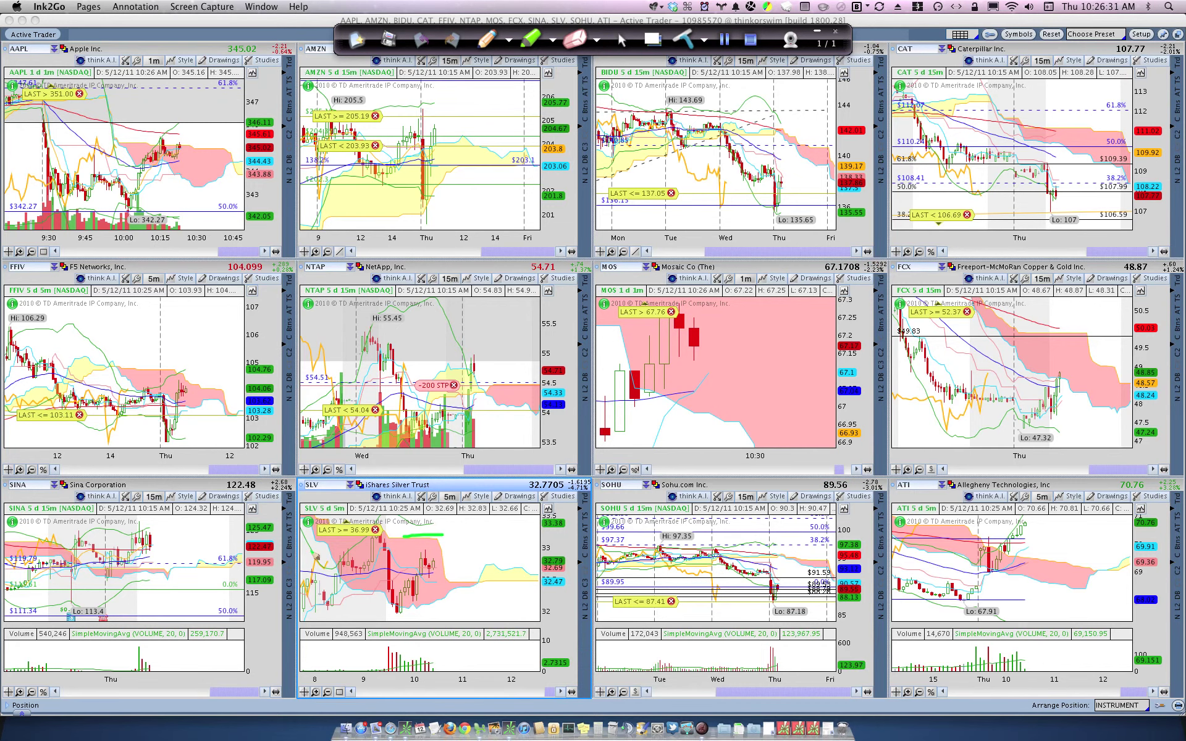
left_click_drag(313, 559, 343, 521)
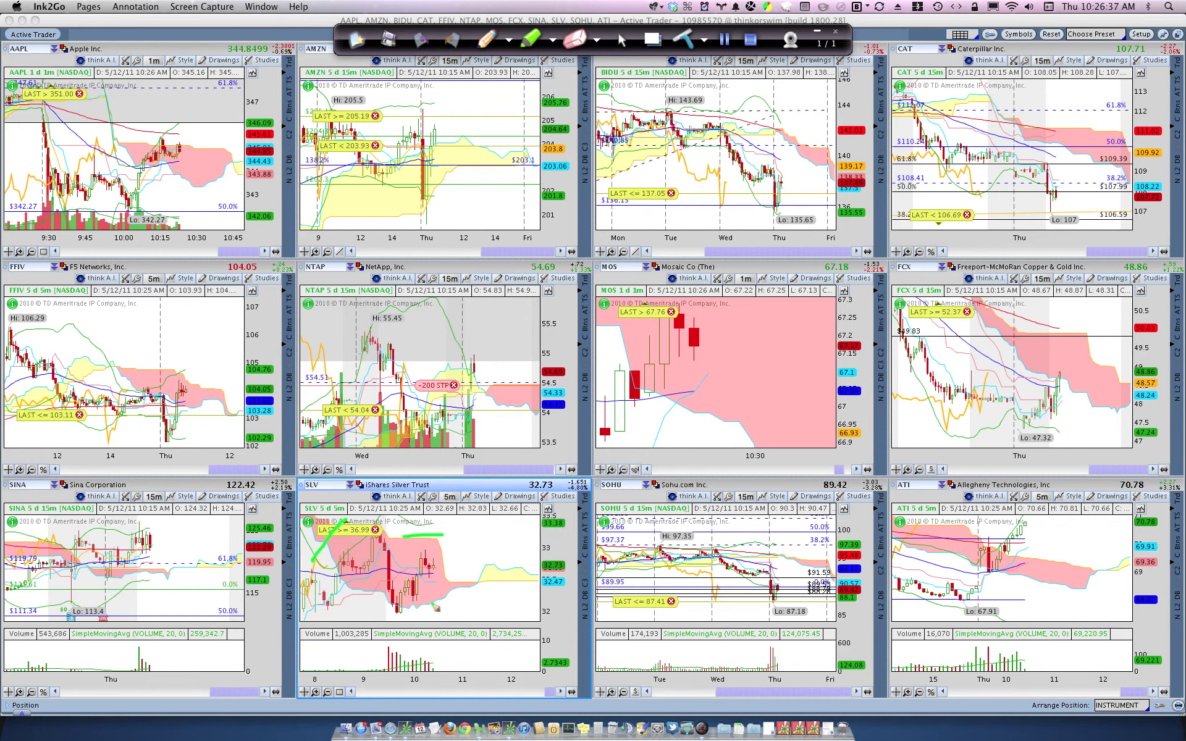
left_click_drag(441, 575, 488, 583)
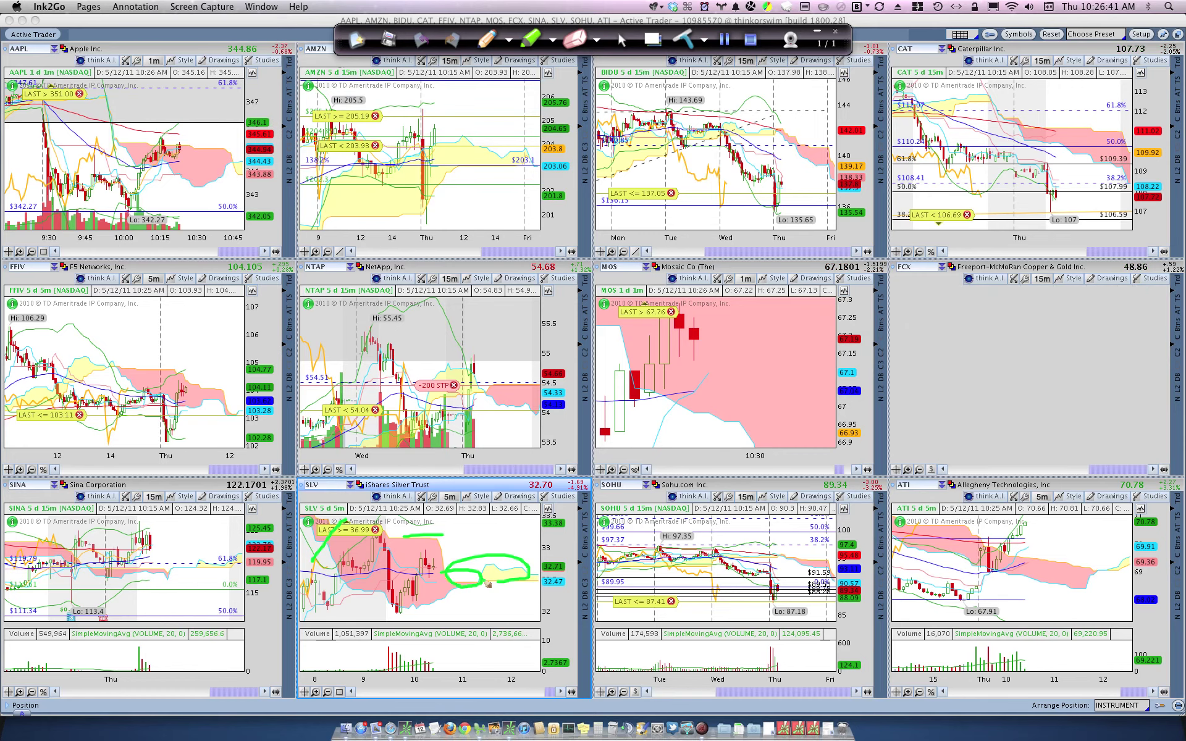
left_click_drag(426, 544, 424, 552)
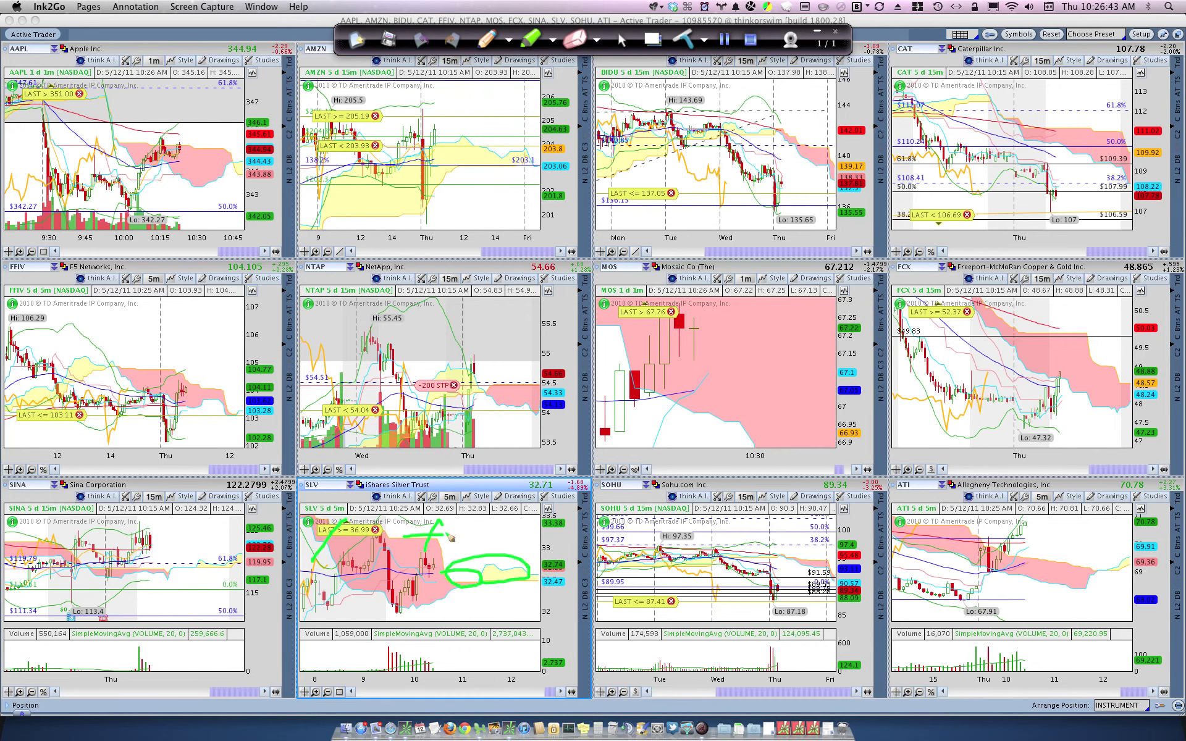